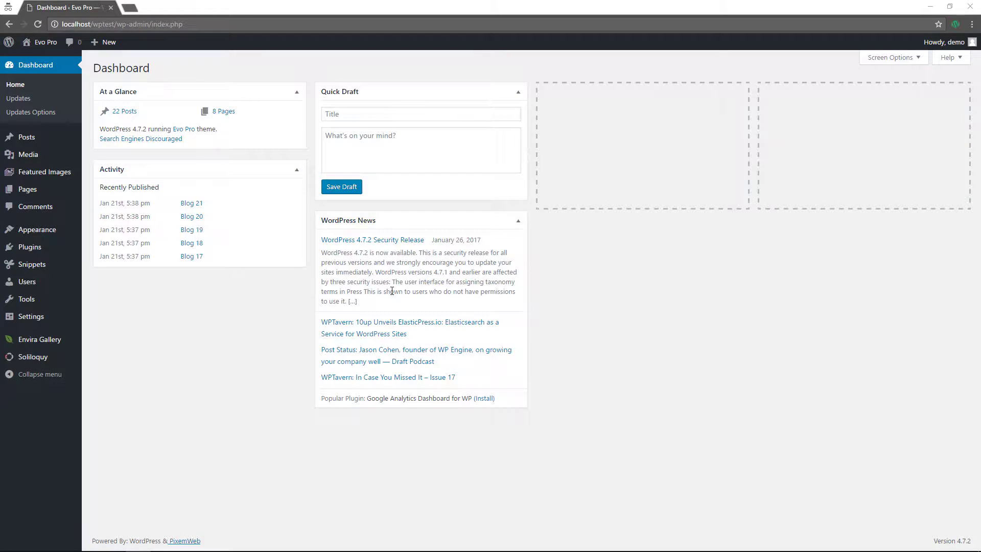
Search the Add Plugins page for 'easy updates manager'
mouse_move(31, 247)
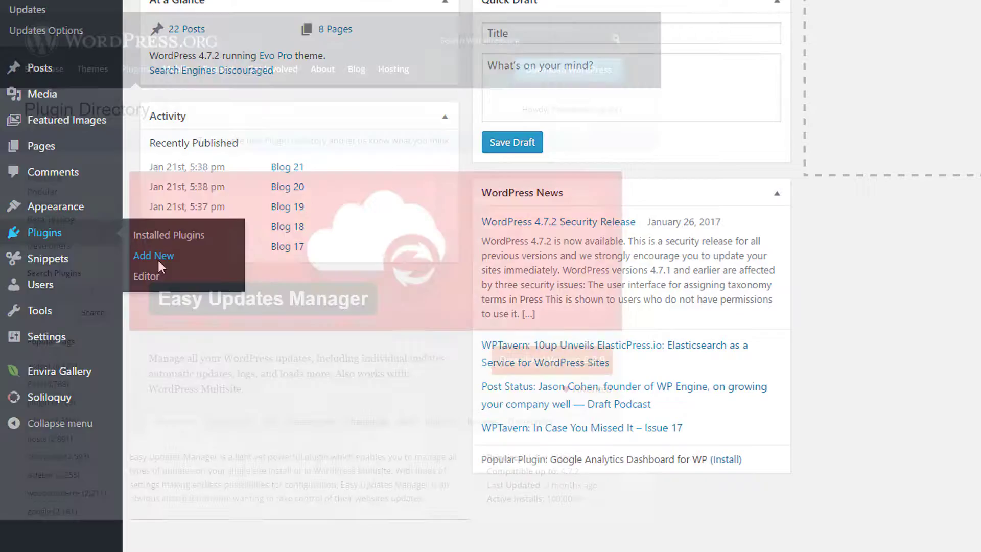
click(153, 255)
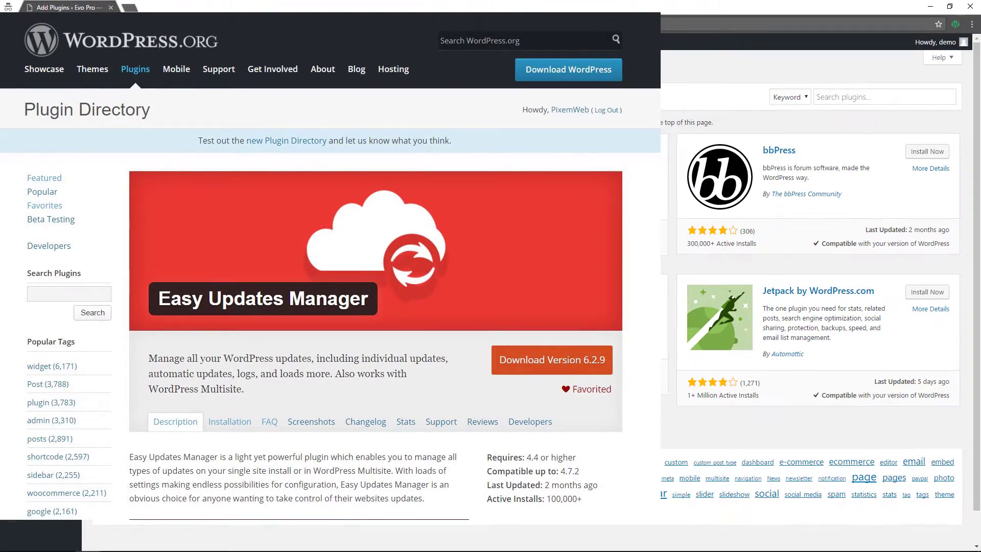
click(858, 96)
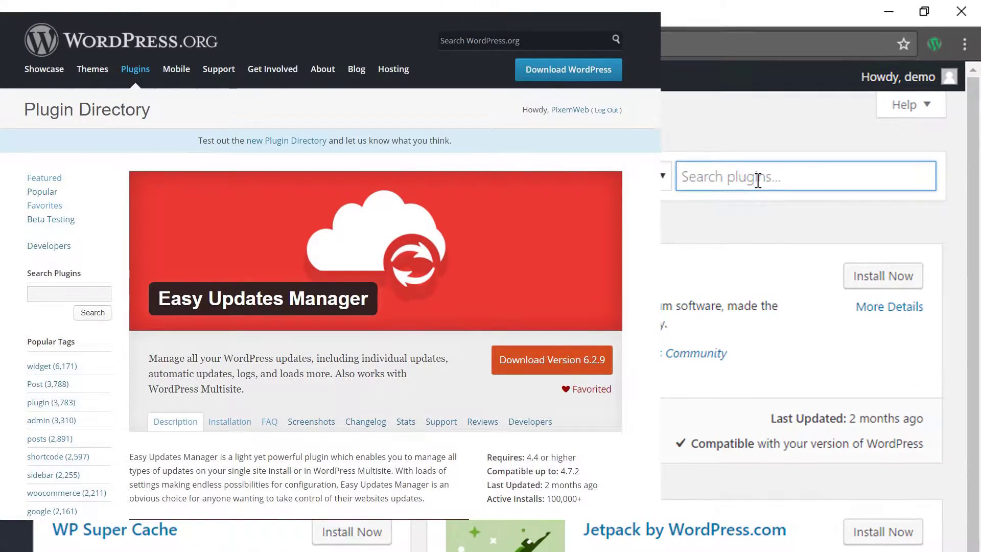
text(easy )
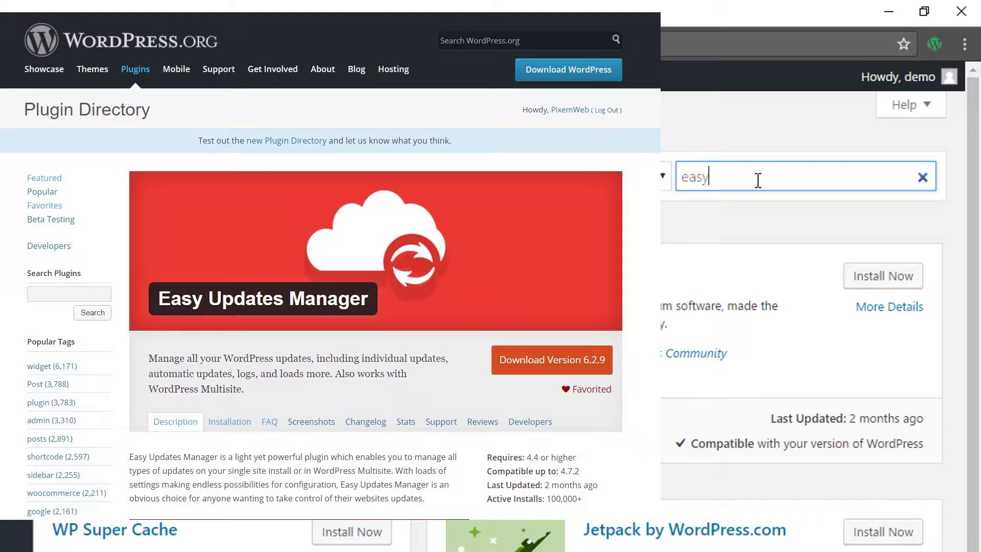
text(updates m)
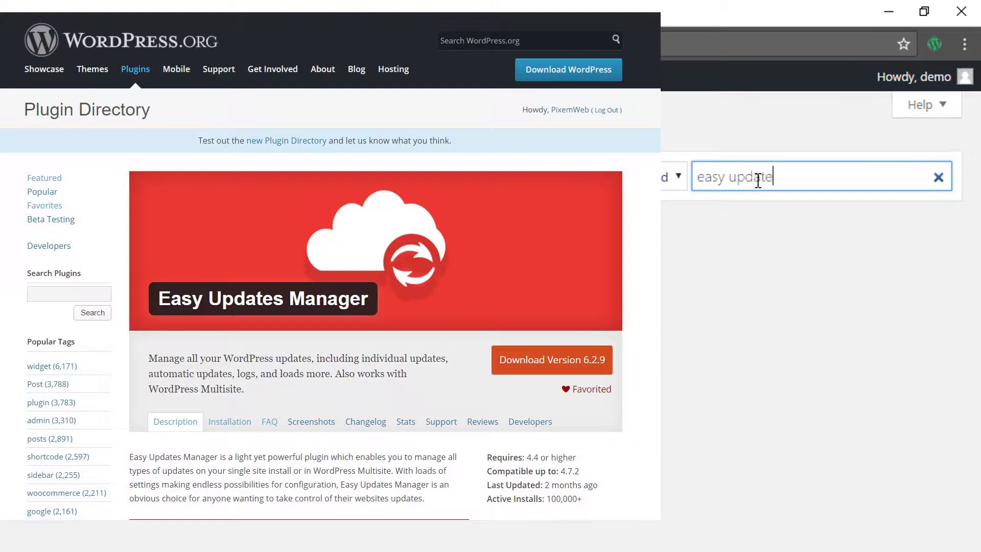
text(anager)
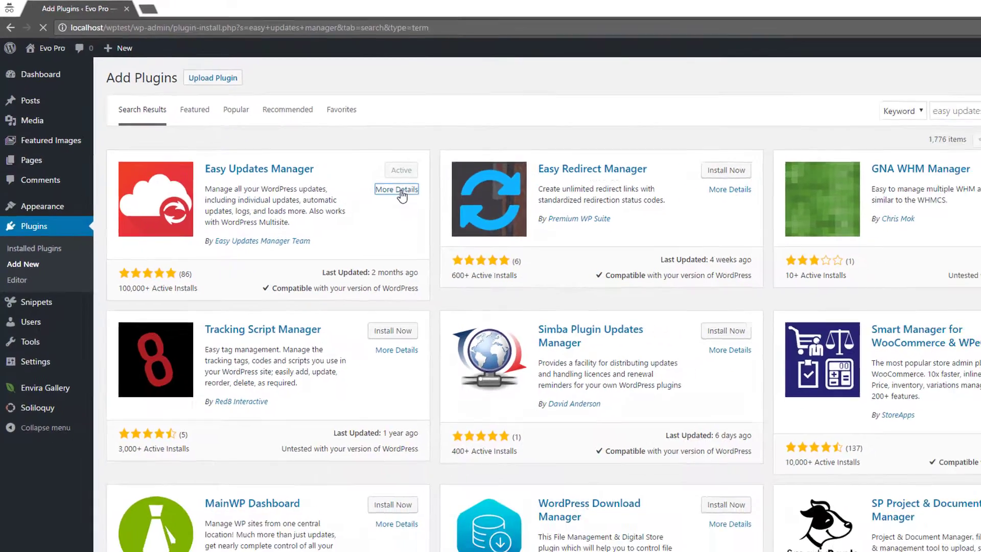
Read the Easy Updates Manager details description, then return to the search results
click(461, 220)
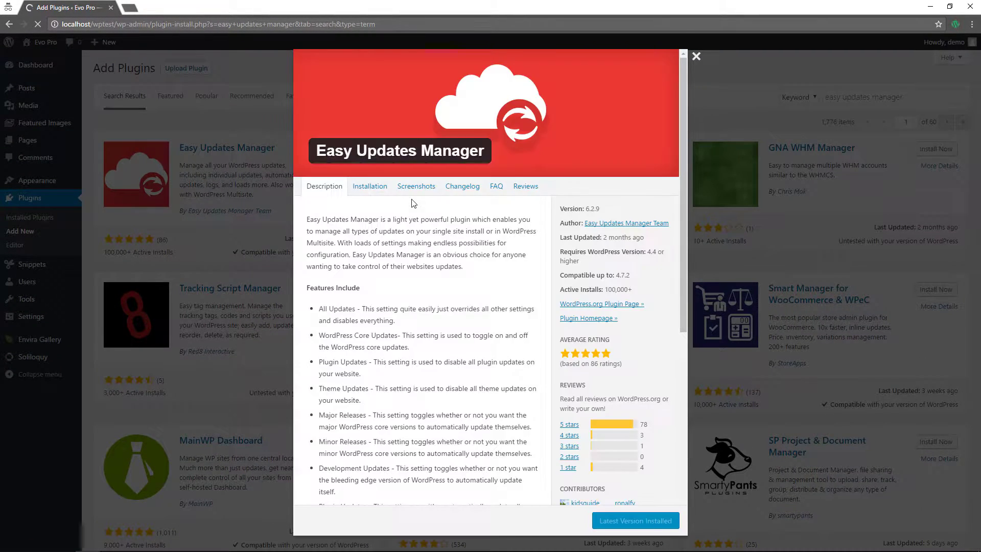
scroll(437, 285, down, 3)
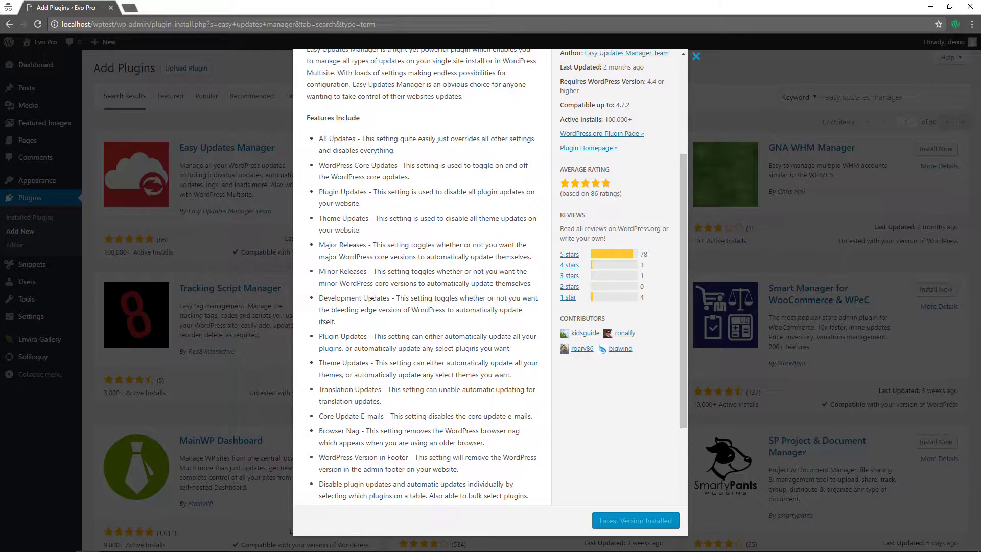
scroll(368, 360, down, 3)
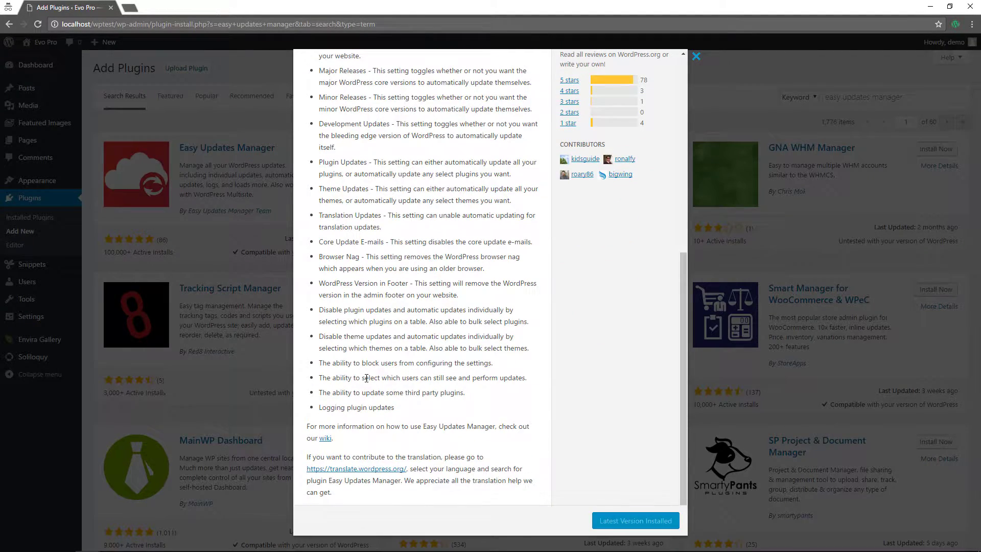
scroll(366, 378, up, 6)
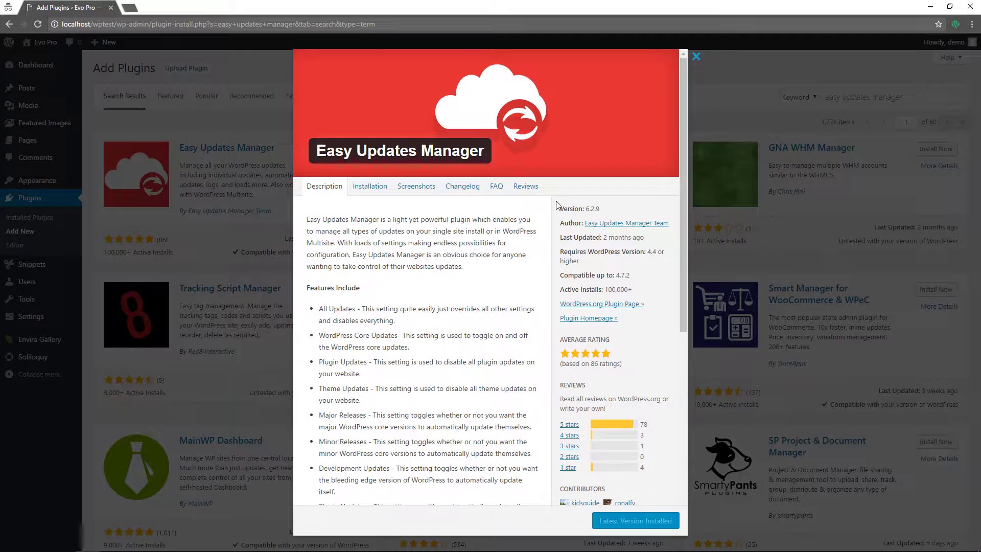
click(696, 57)
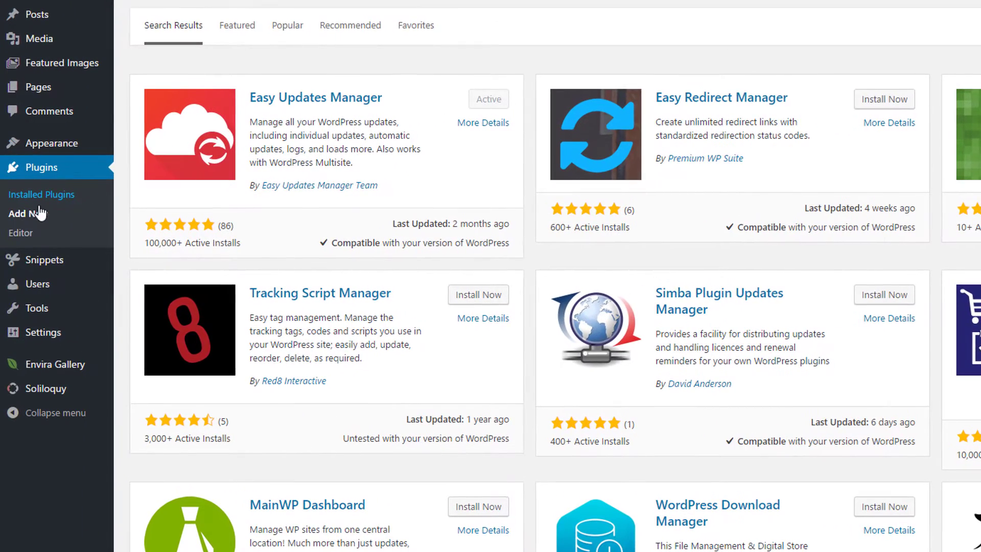
Open Easy Updates Manager's configuration from the Installed Plugins list
click(42, 219)
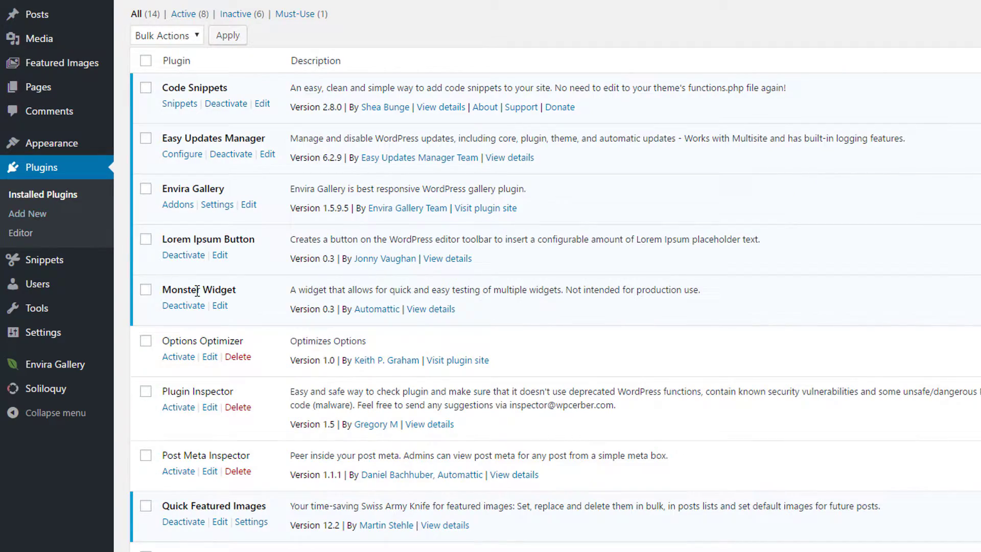
click(184, 156)
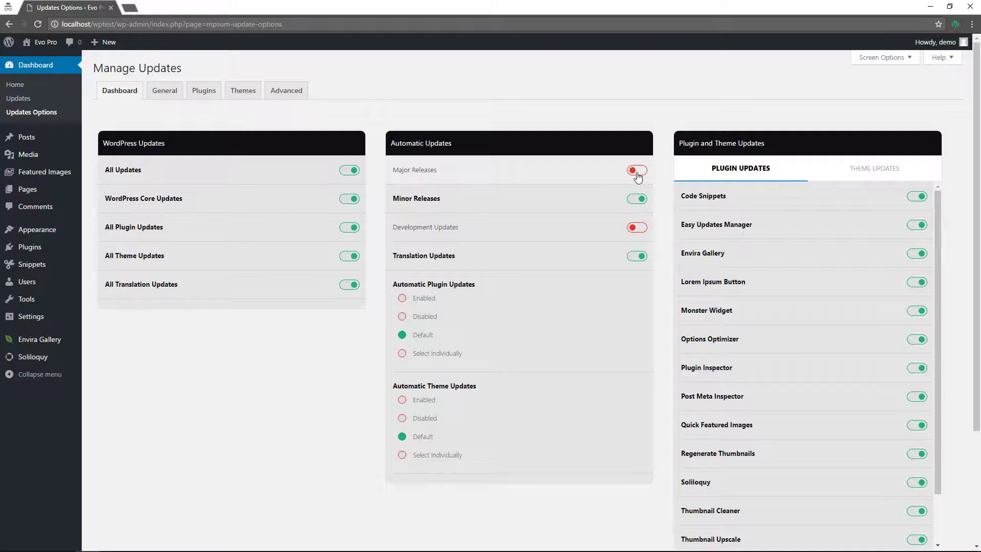
Turn on Major Releases updates and set automatic plugin and theme updates to Enabled
click(635, 171)
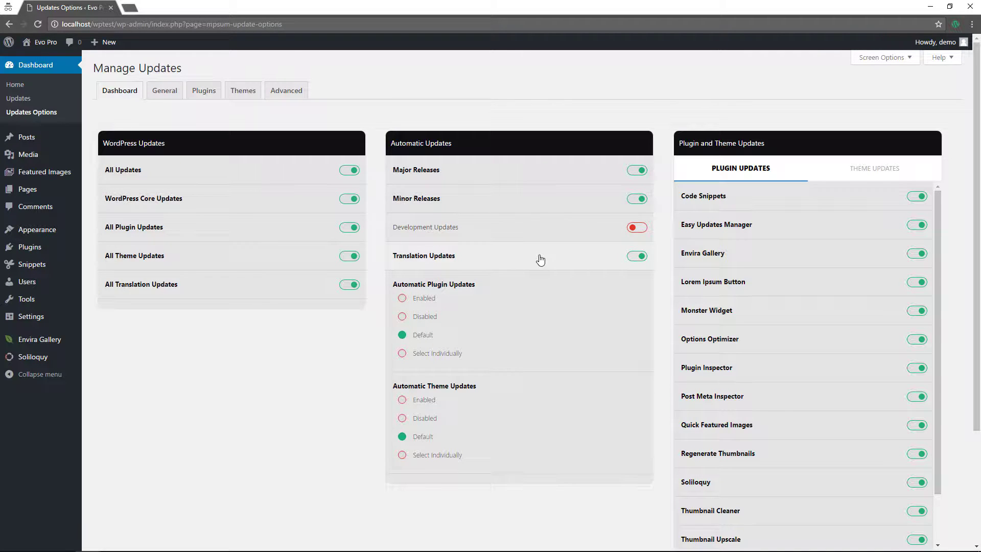
key(ctrl+plus)
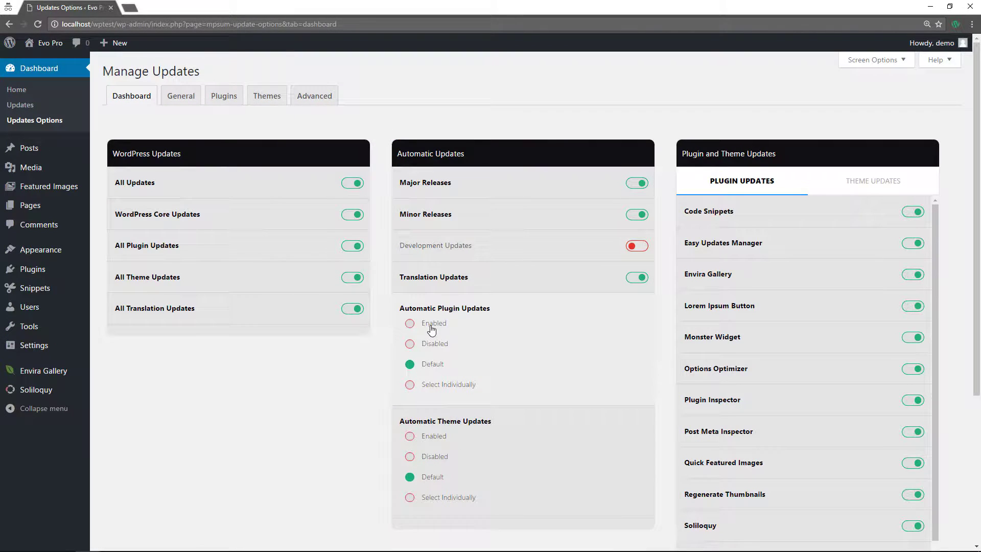
click(411, 324)
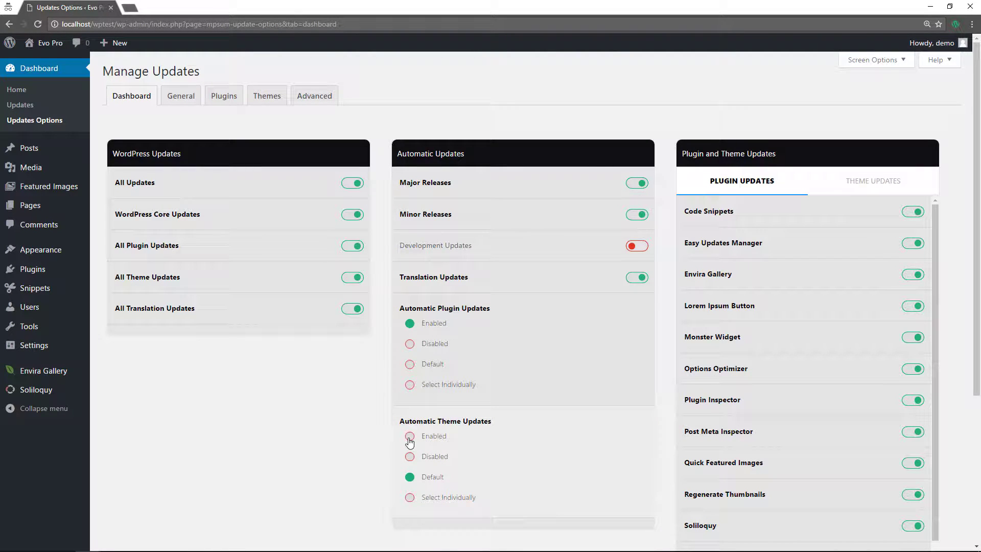
click(408, 438)
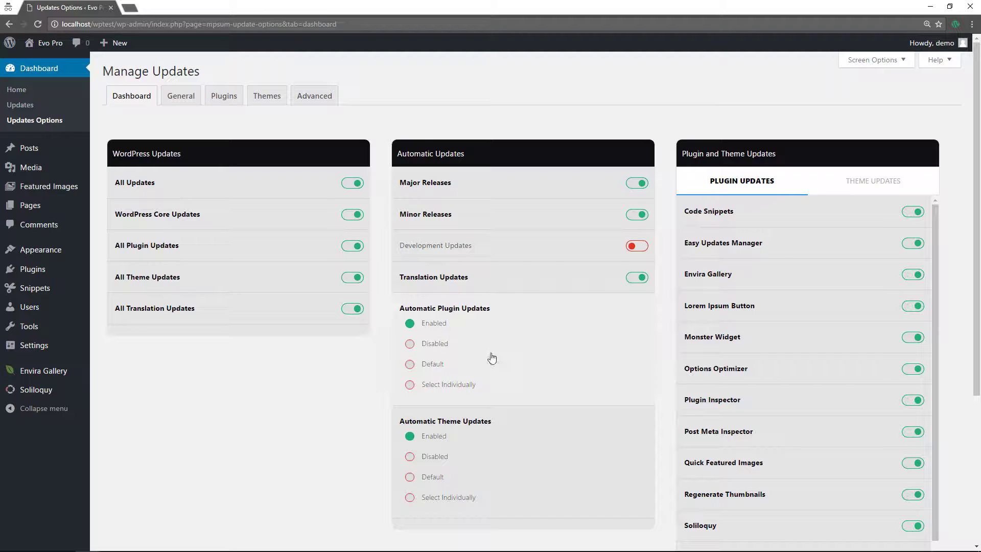
mouse_move(28, 270)
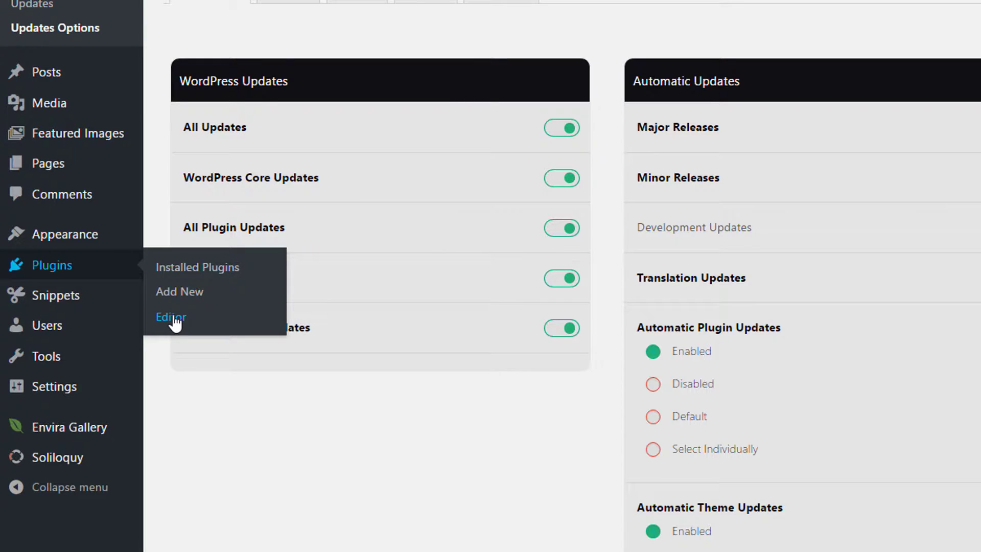
Change Code Snippets' version from 2.8.0 to 2.7.0 in code-snippets.php and save the file
click(172, 317)
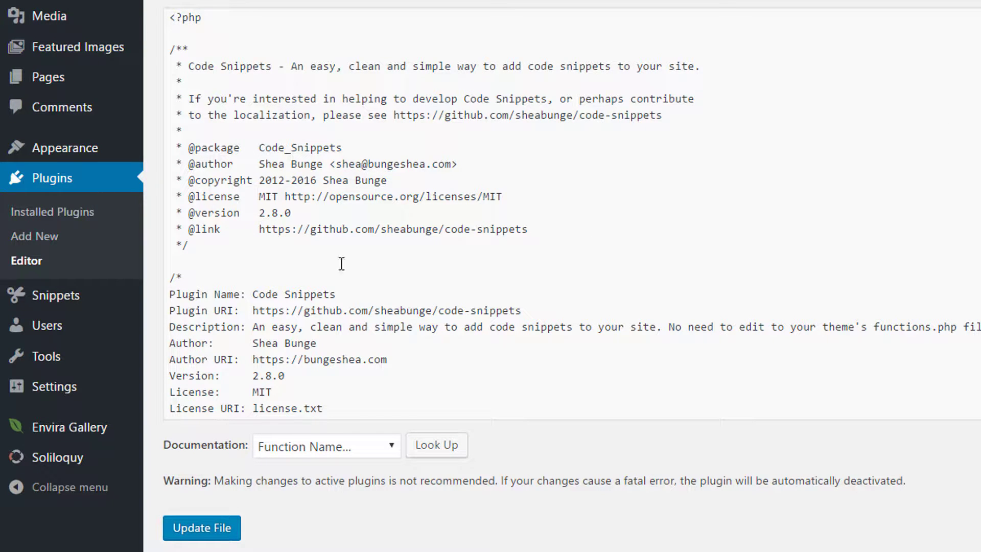
click(272, 378)
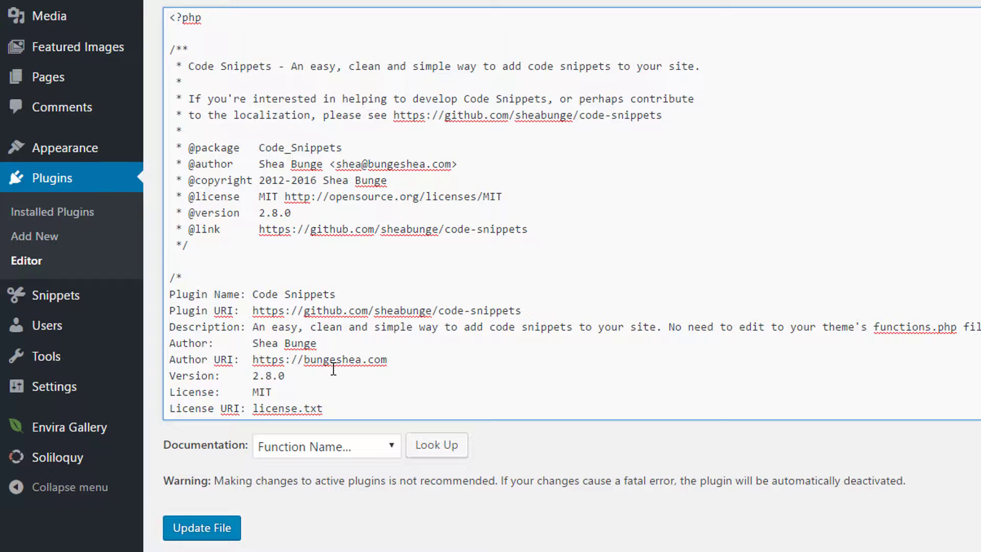
key(BackSpace)
text(7)
click(190, 529)
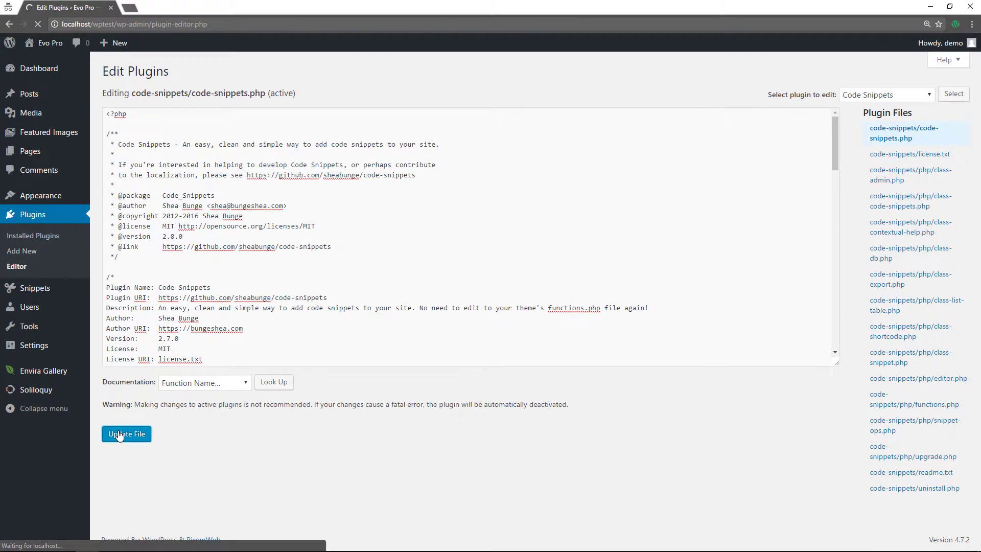
click(39, 238)
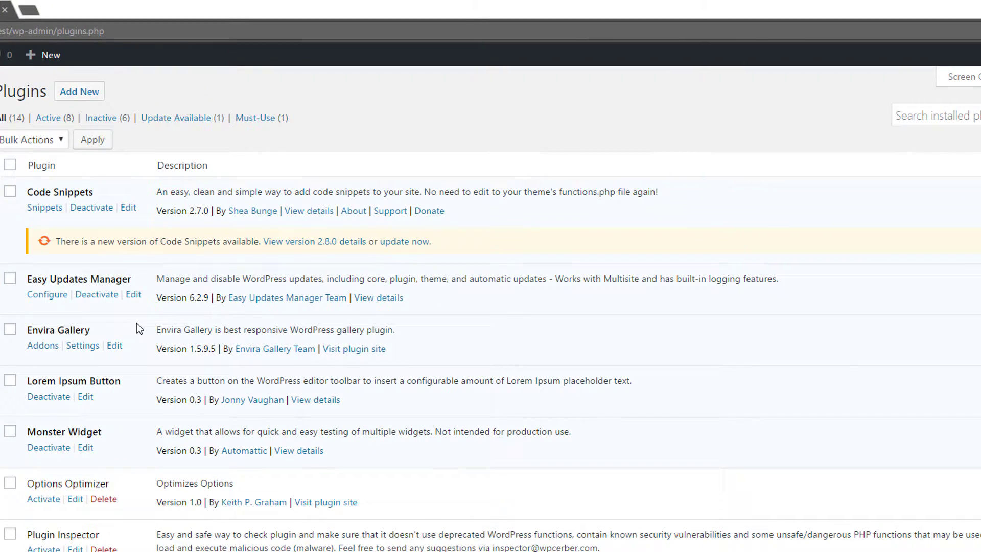
Go back to the Easy Updates Manager dashboard via Dashboard > Updates Options
mouse_move(49, 69)
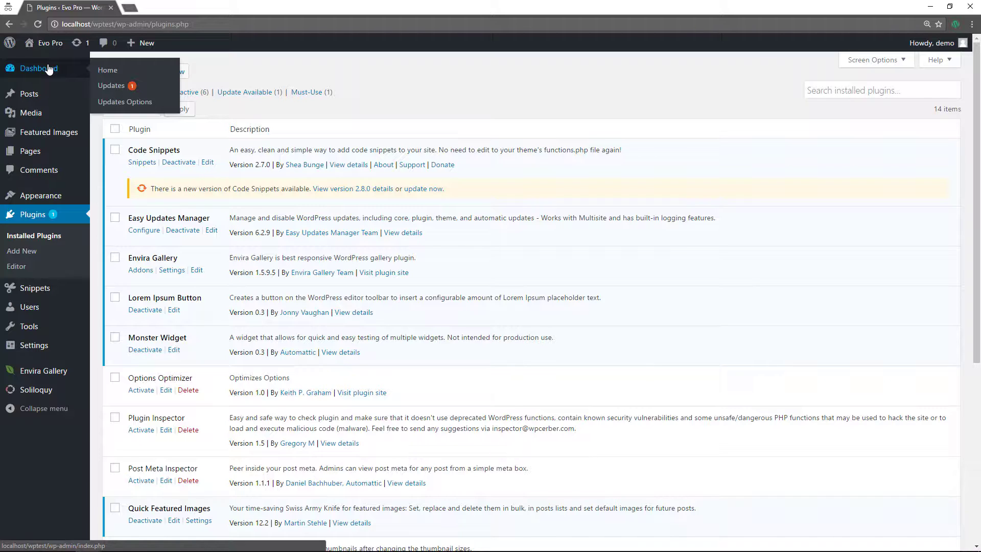
click(115, 102)
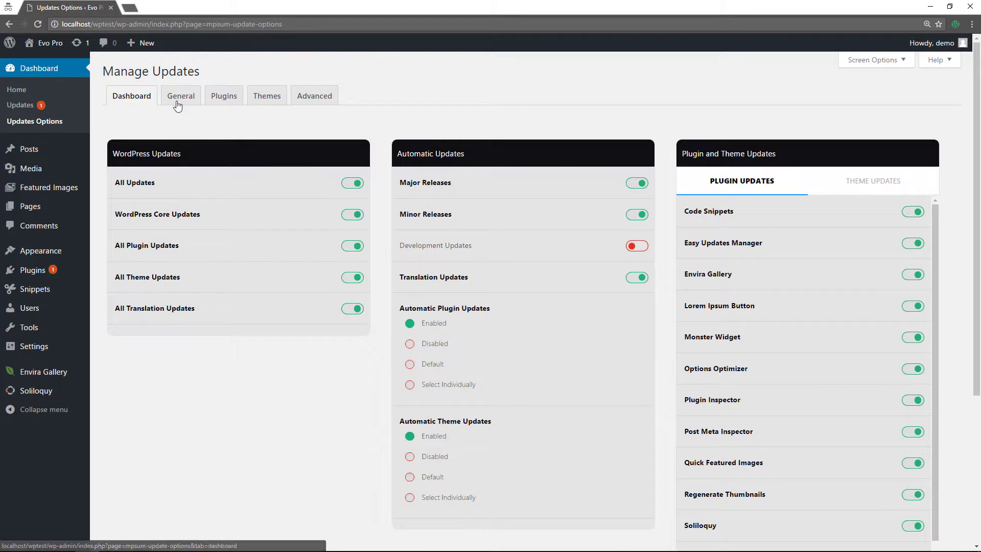
Run Force Updates from the Advanced tab to trigger an automatic update check
click(316, 99)
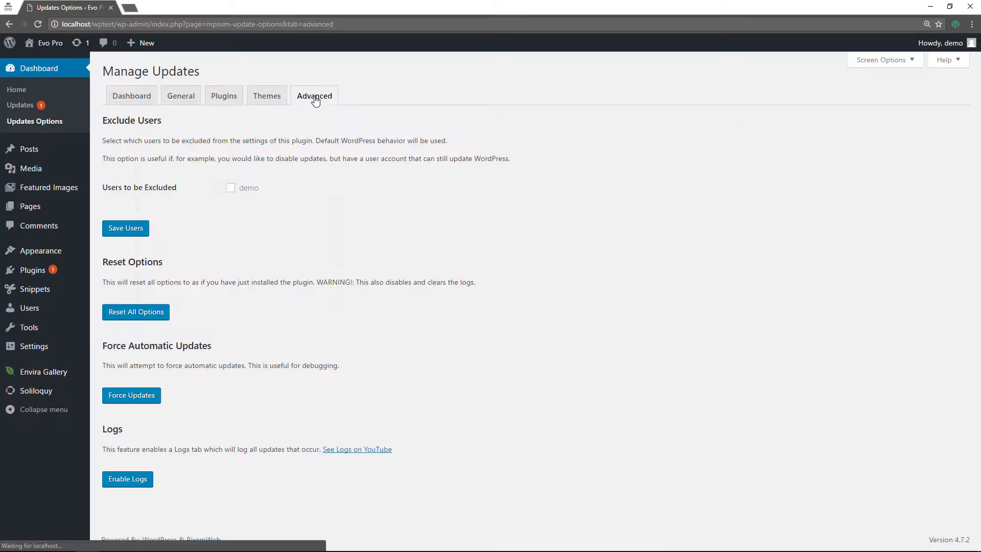
click(143, 397)
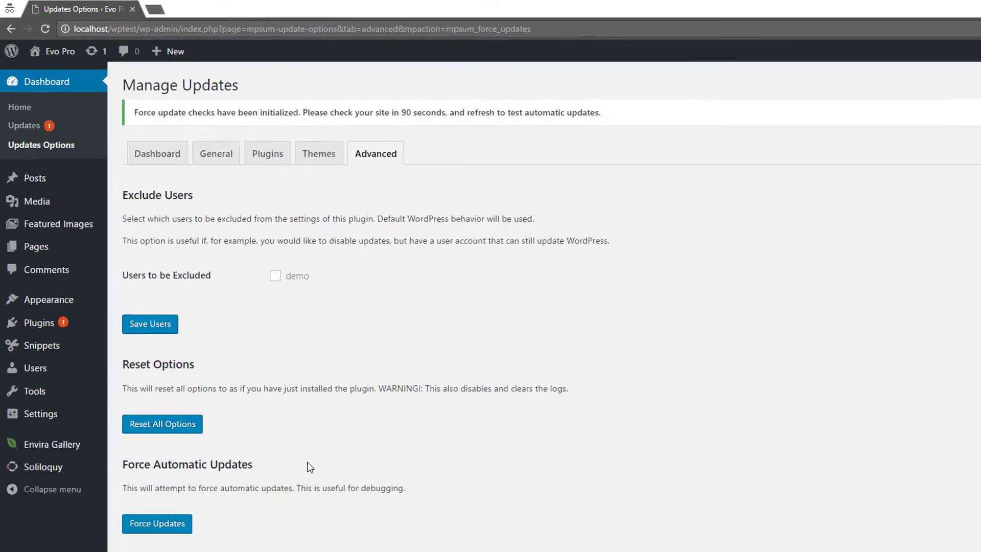
Check the Updates page, then open the plugin editor showing Code Snippets at Version 2.8.0
click(75, 42)
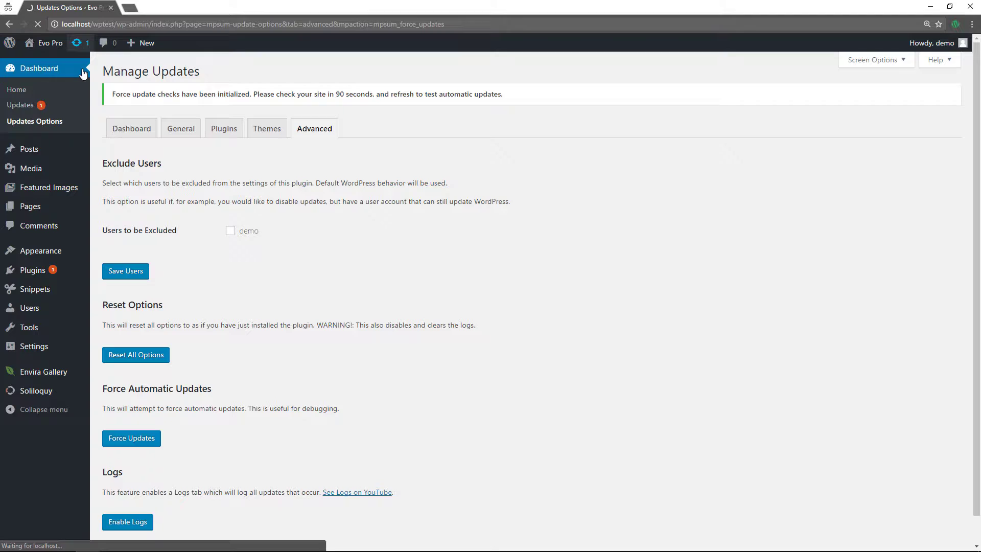
click(38, 24)
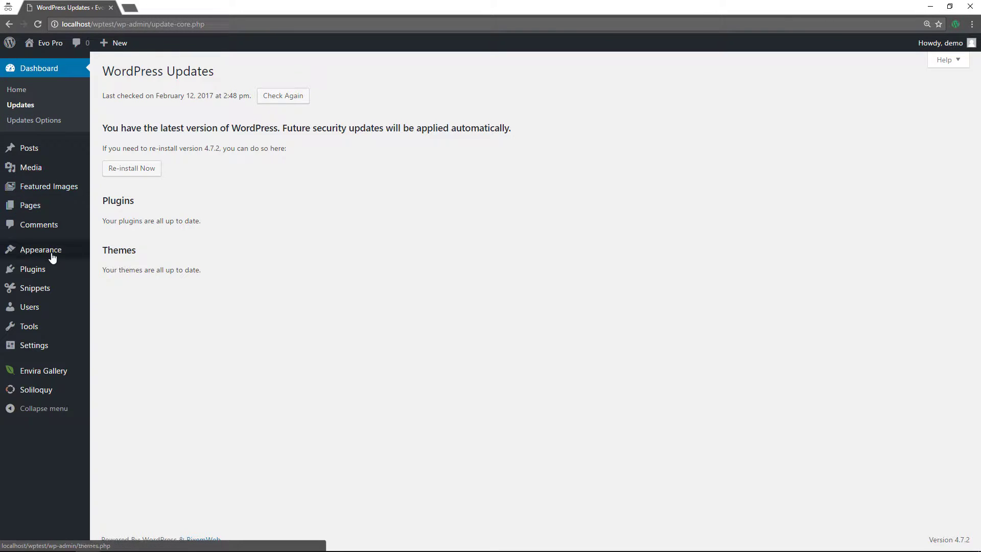
mouse_move(46, 274)
click(101, 274)
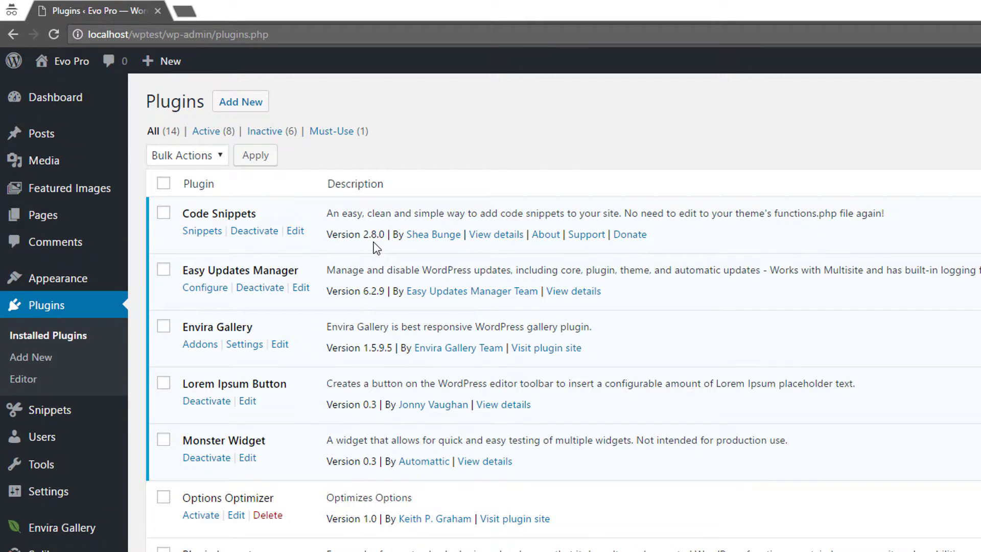
click(22, 381)
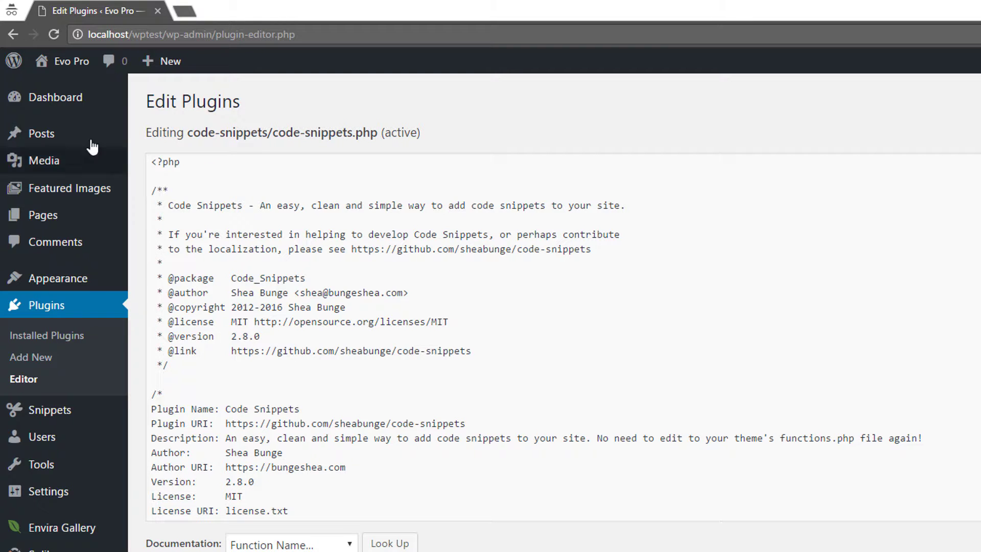
Open Updates Options and set automatic plugin and theme updates back to Default
mouse_move(86, 102)
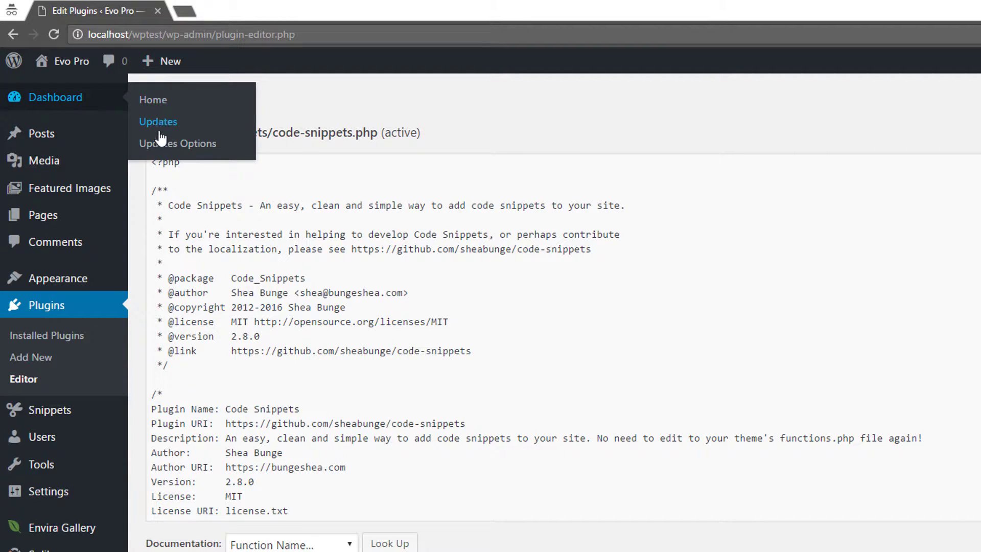
click(192, 146)
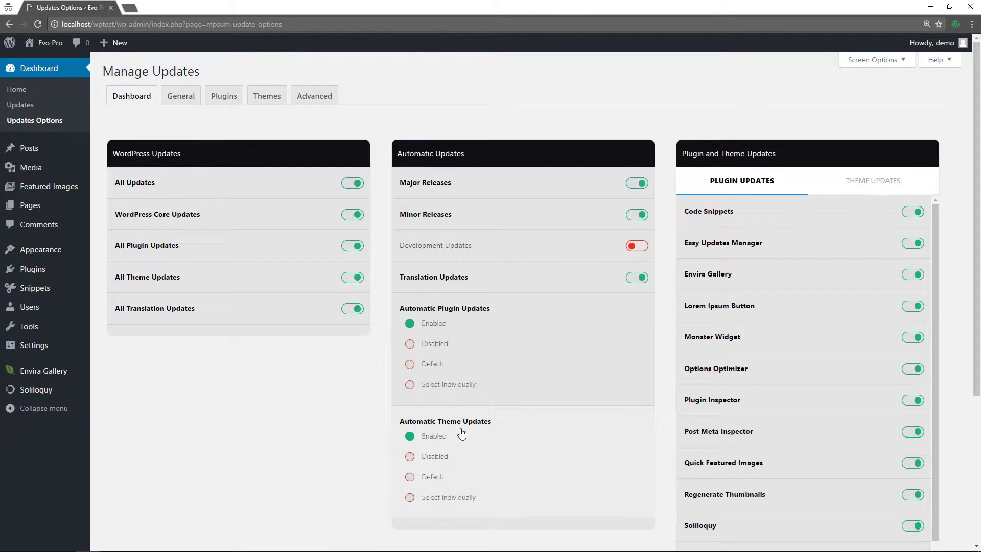
click(409, 364)
click(410, 476)
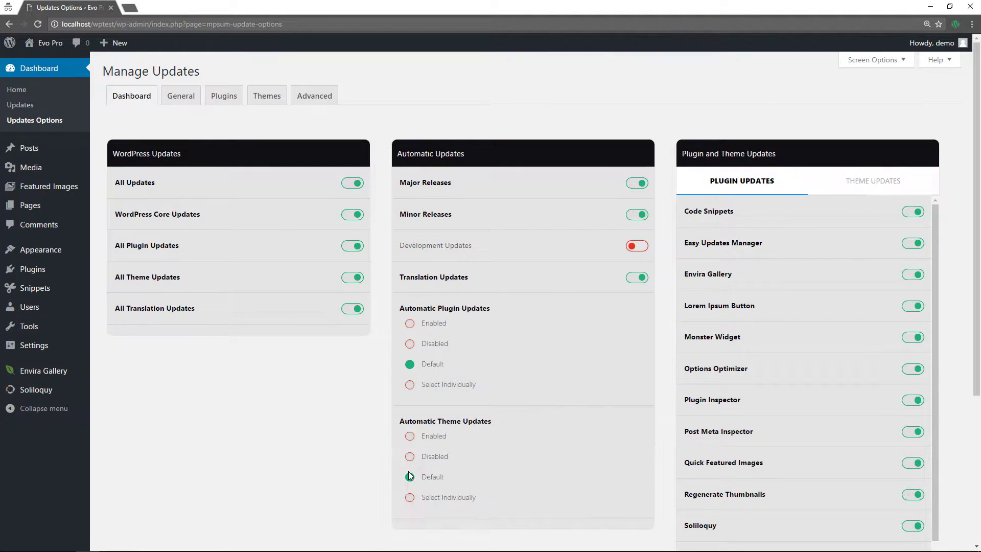
click(410, 384)
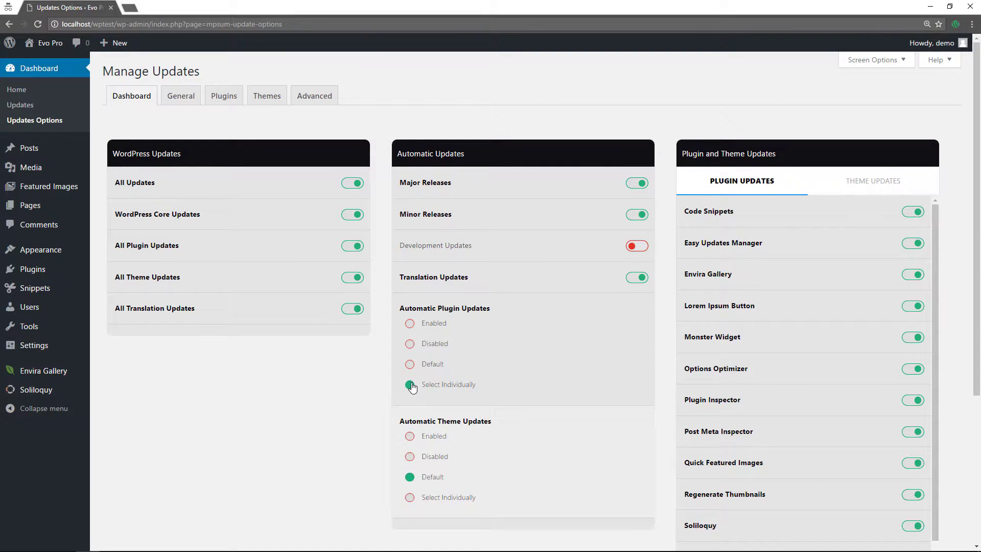
click(410, 364)
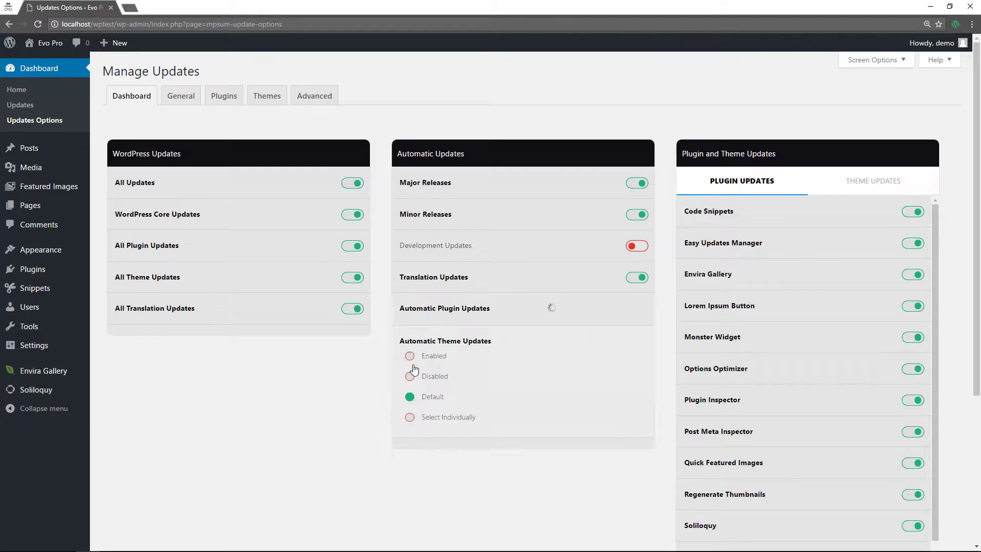
key(ctrl+0)
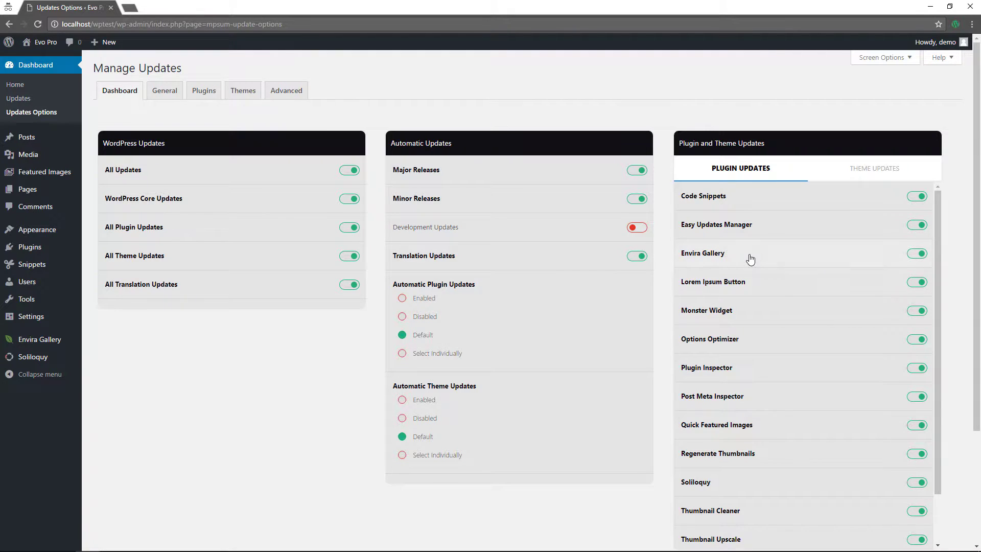
Show the update switches for the five themes and the theme update information panel
scroll(749, 256, down, 2)
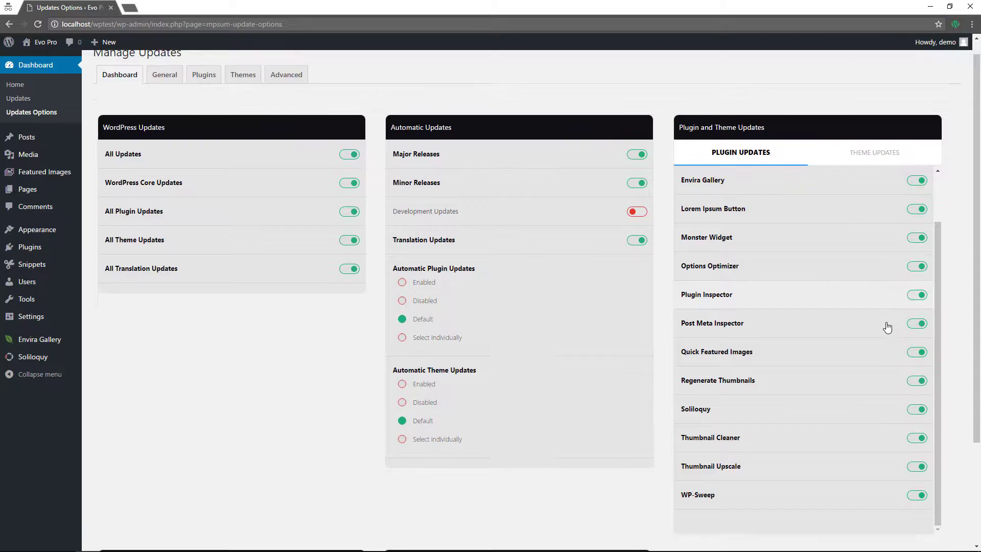
scroll(874, 309, down, 2)
scroll(881, 327, up, 2)
scroll(883, 334, up, 2)
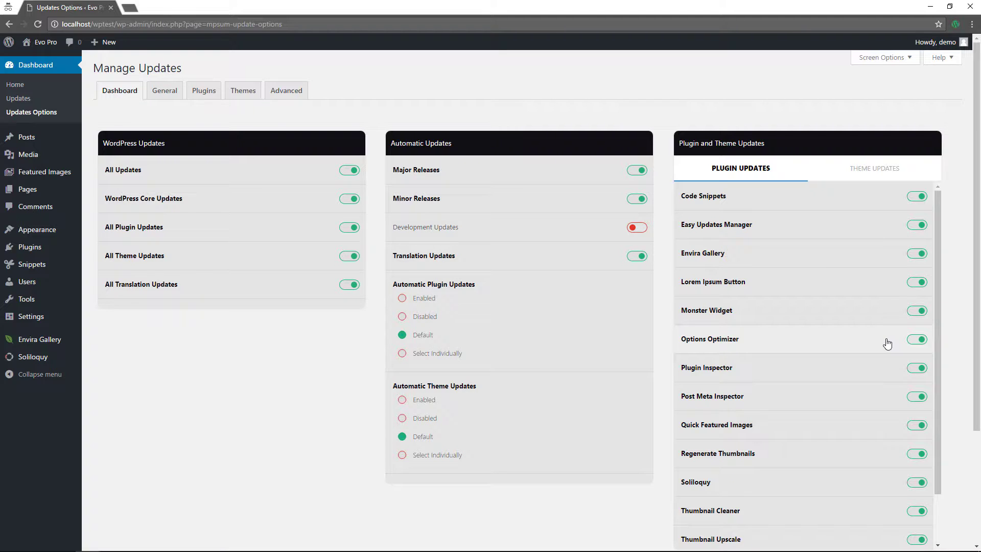
click(899, 173)
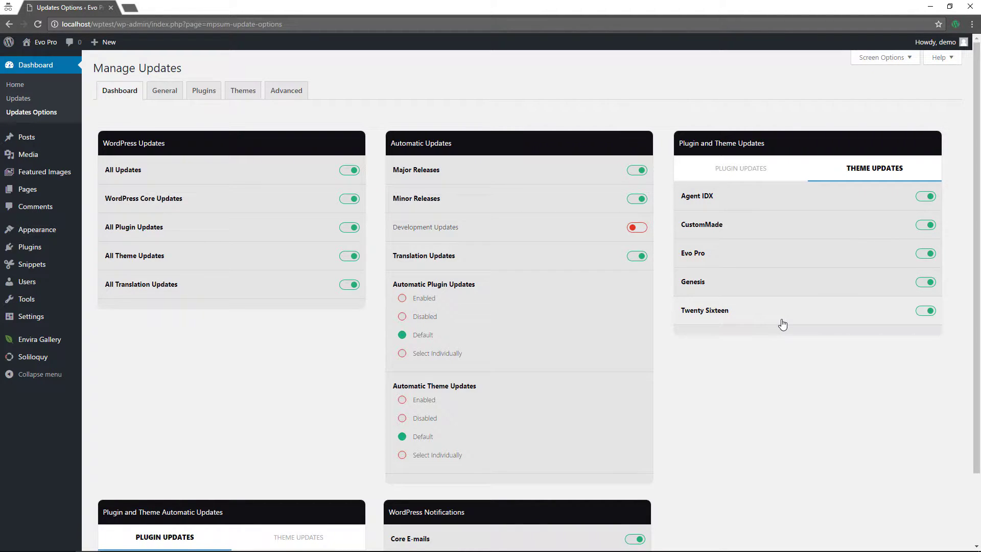
scroll(782, 324, down, 2)
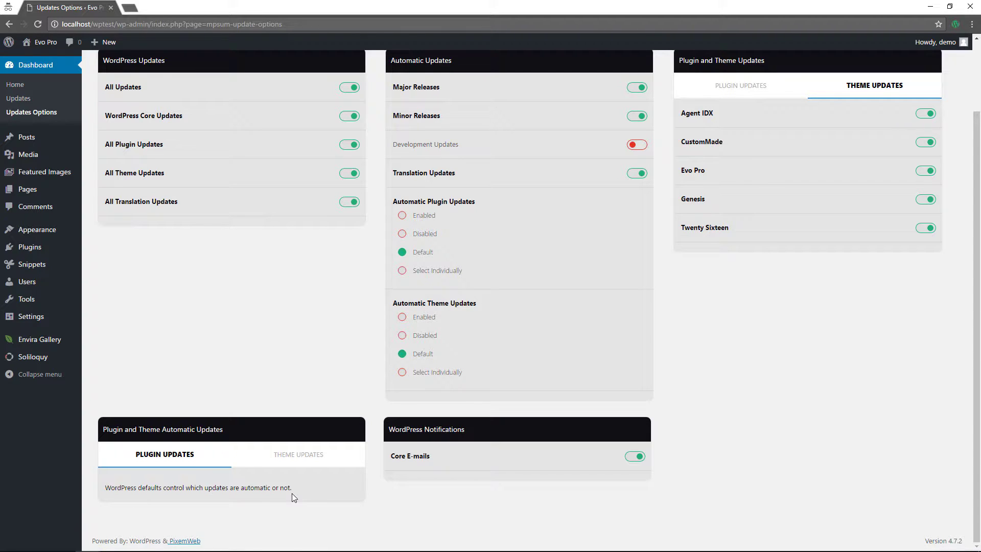
click(296, 460)
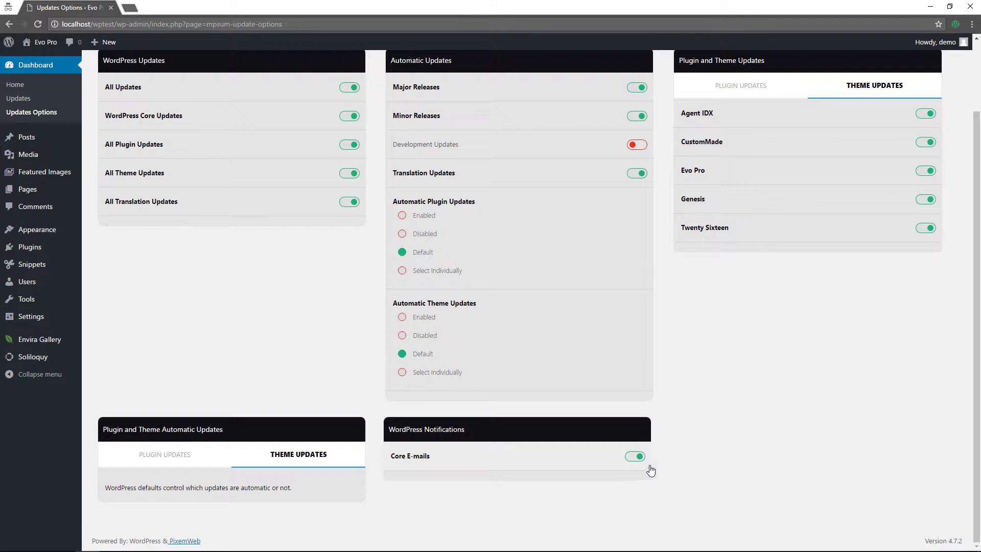
scroll(678, 462, up, 2)
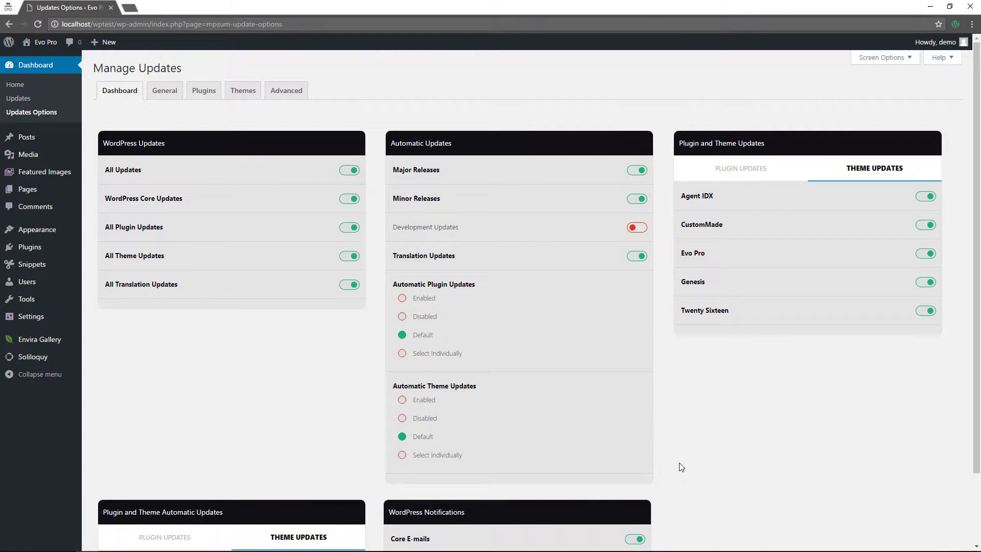
Review the General tab's global update settings, all Enabled with core update e-mails on
click(163, 94)
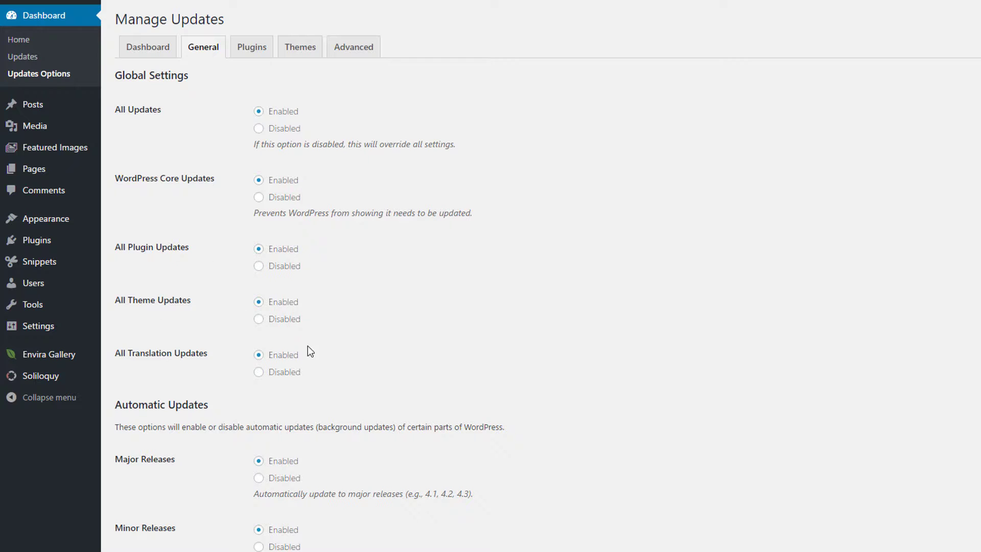
scroll(332, 300, down, 4)
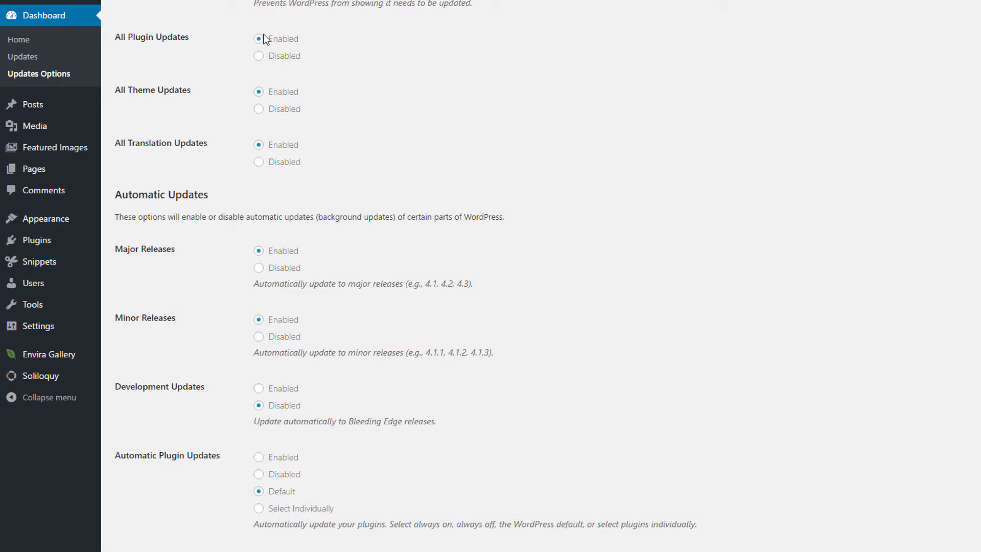
scroll(175, 305, down, 4)
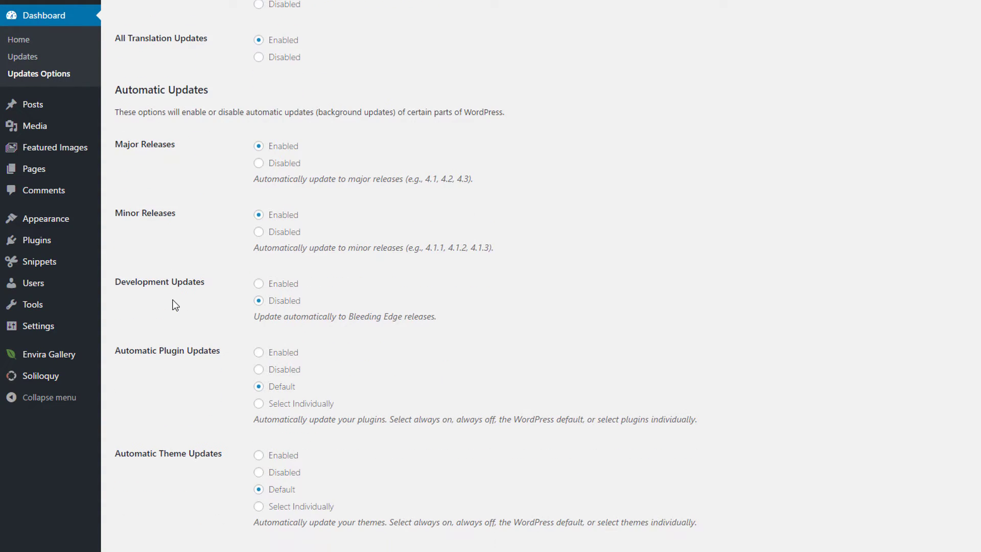
scroll(175, 423, down, 2)
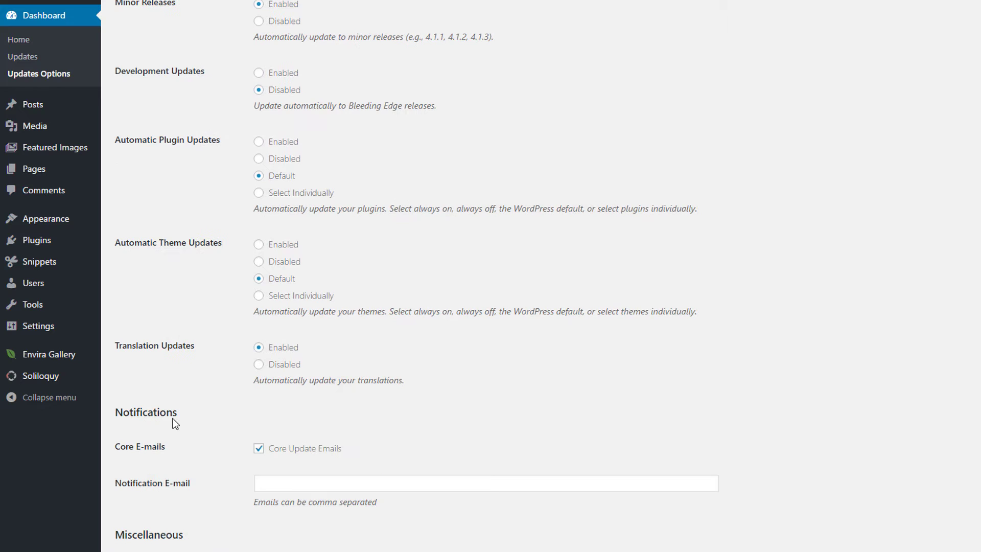
scroll(175, 423, down, 2)
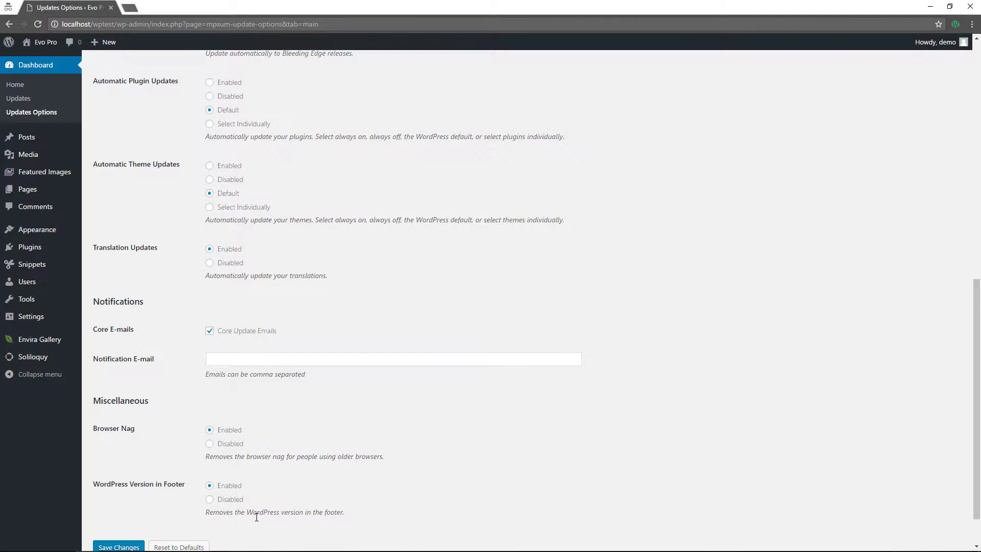
scroll(406, 517, down, 1)
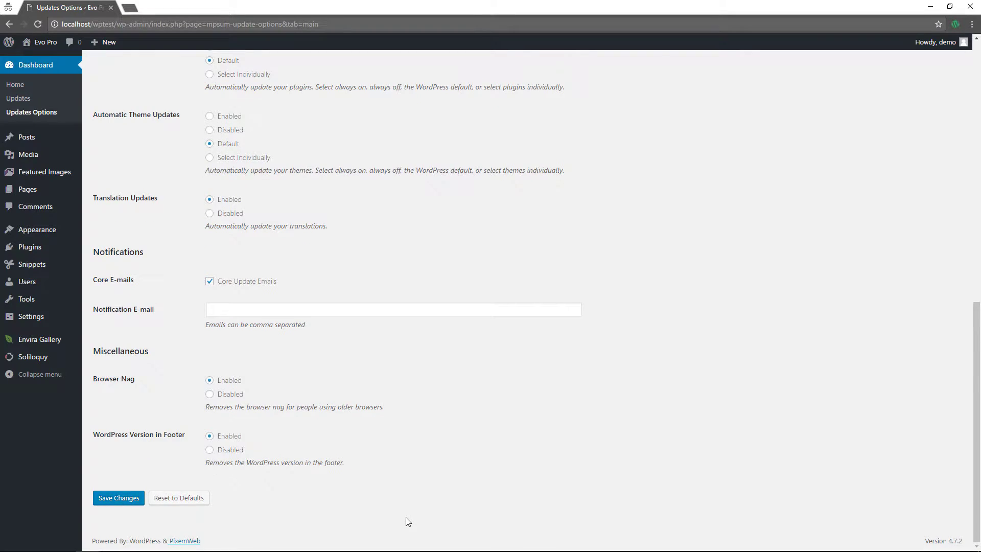
scroll(407, 521, up, 15)
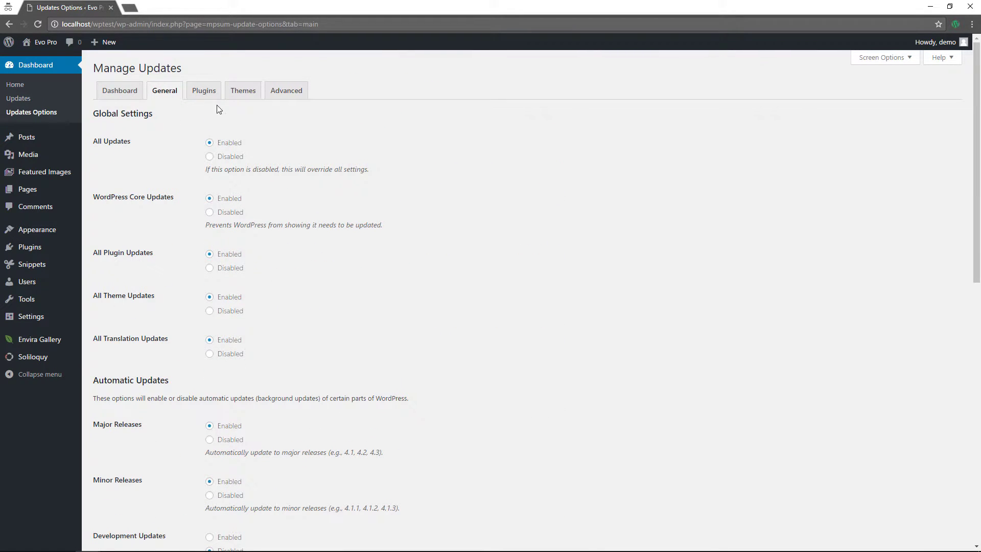
Review the Plugins list with all 14 plugins enabled, then display the five themes' update options
click(203, 91)
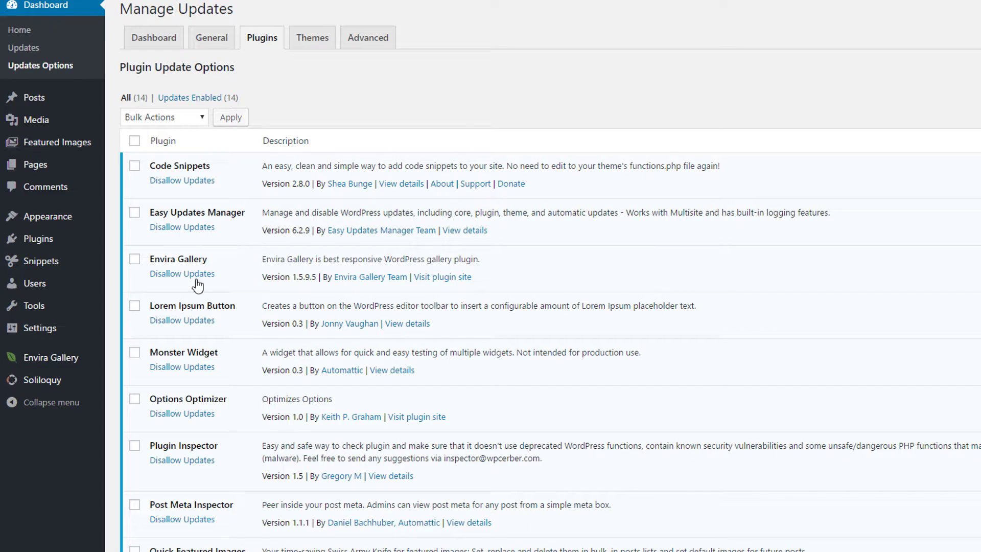
scroll(240, 311, down, 4)
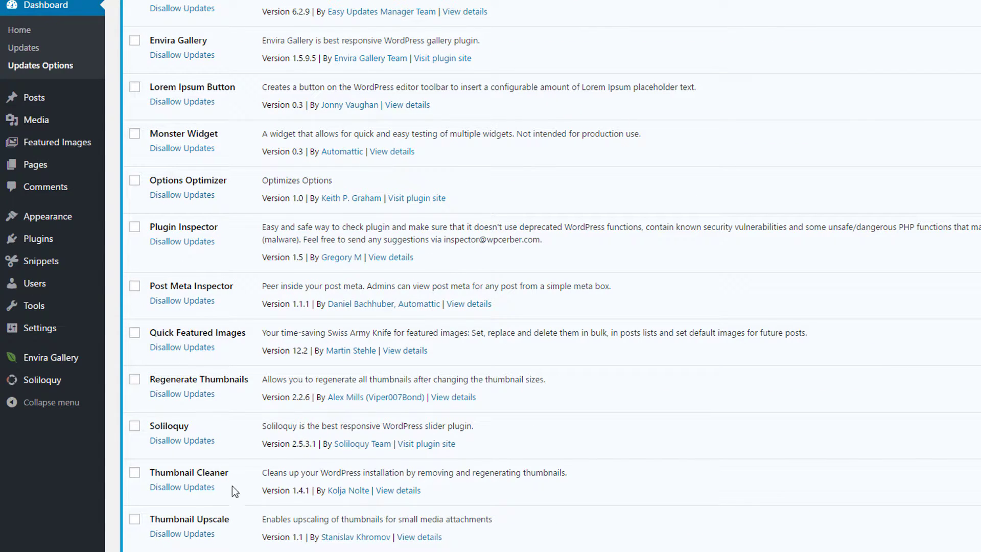
scroll(280, 495, up, 5)
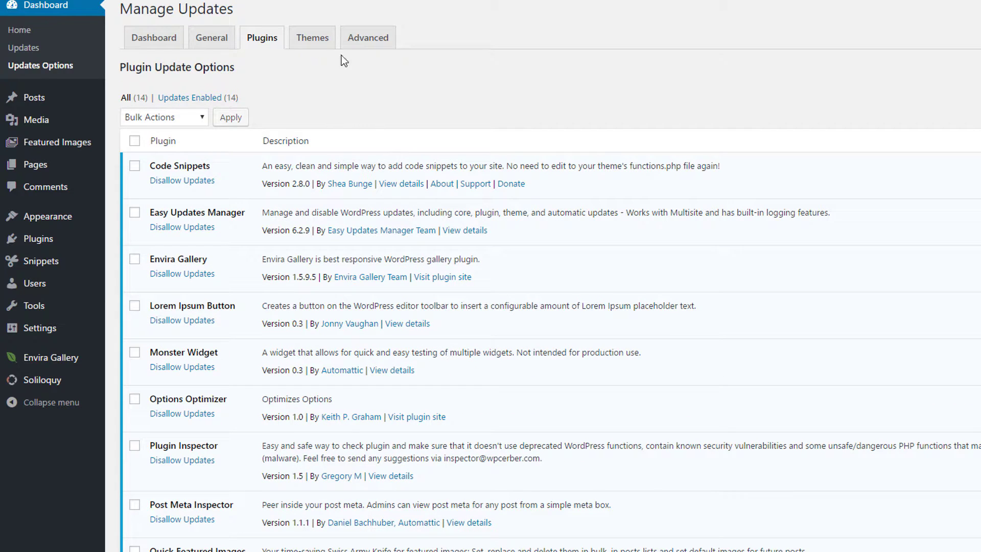
click(313, 41)
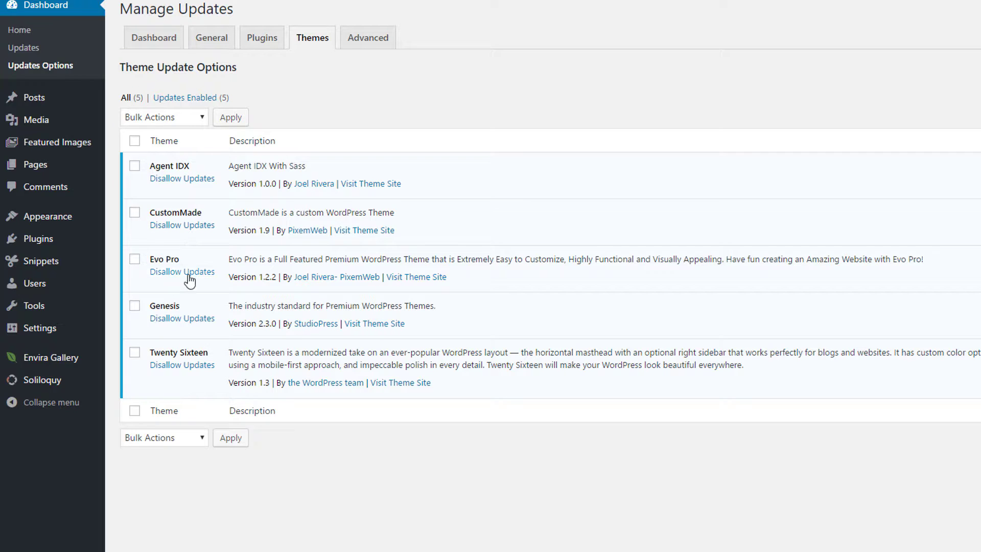
Show the Advanced settings listing user exclusion, reset, force updates and logs
click(374, 43)
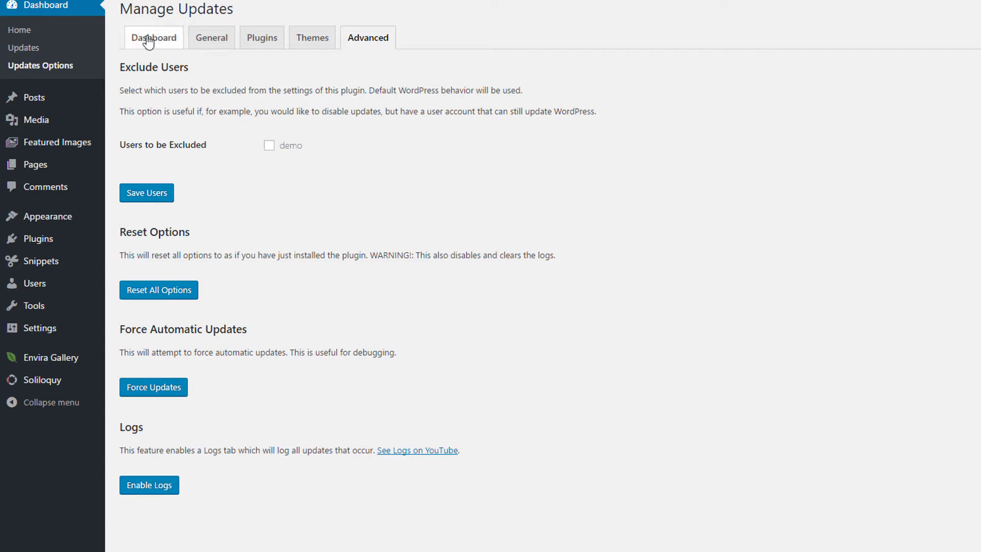
Return to the Dashboard and check core, plugin and theme updates are on and development updates off
click(167, 41)
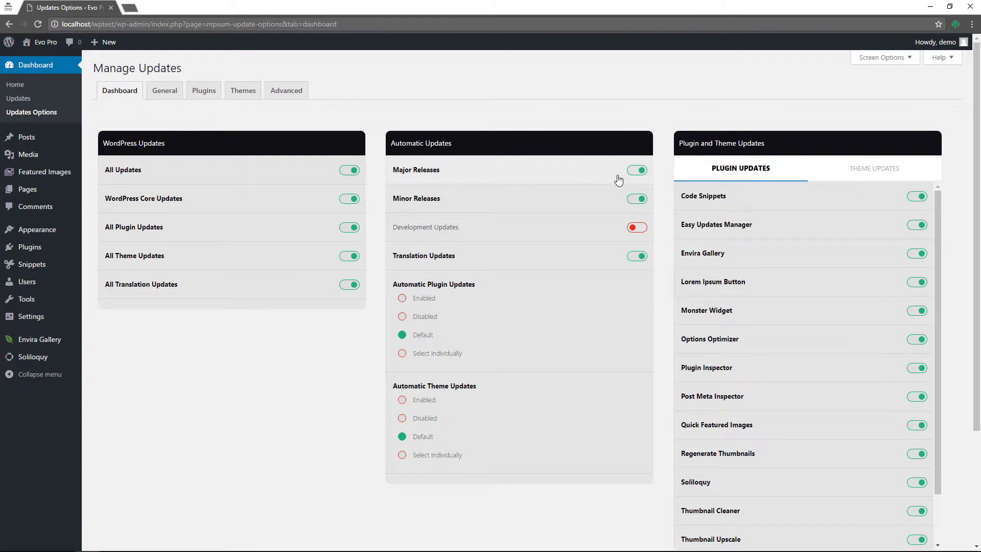
scroll(617, 181, down, 3)
scroll(617, 181, up, 3)
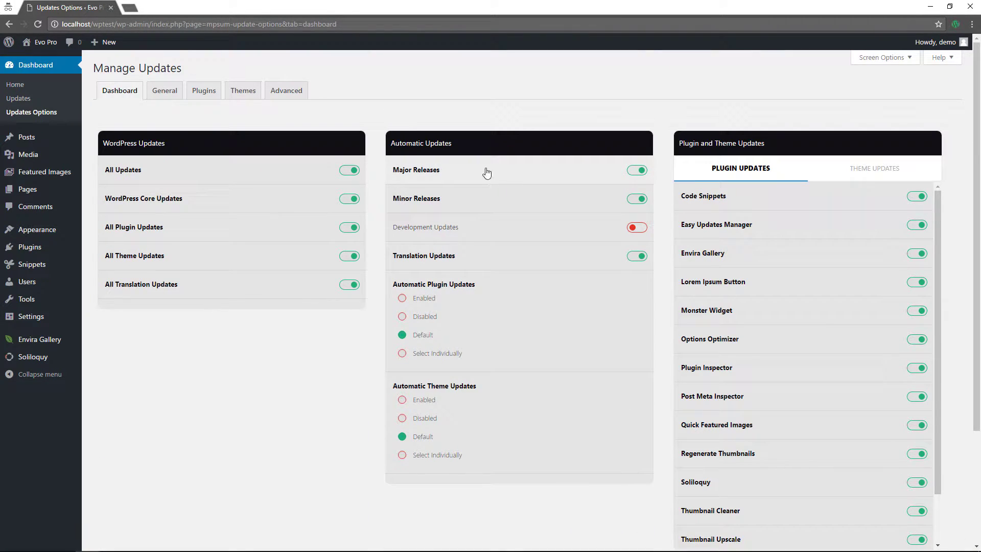